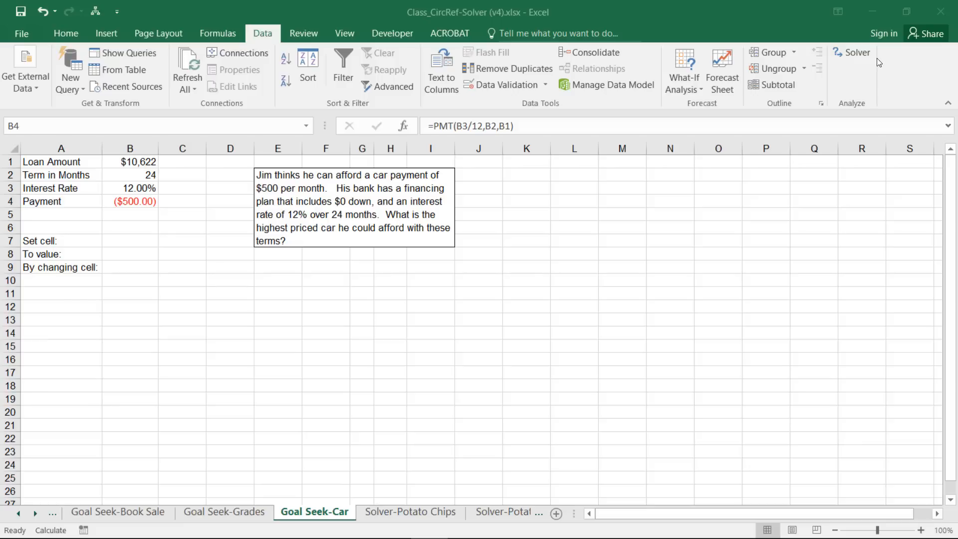
Enable the Solver Add-in through the Excel add-ins management in the program options.
left_click(22, 28)
left_click(22, 33)
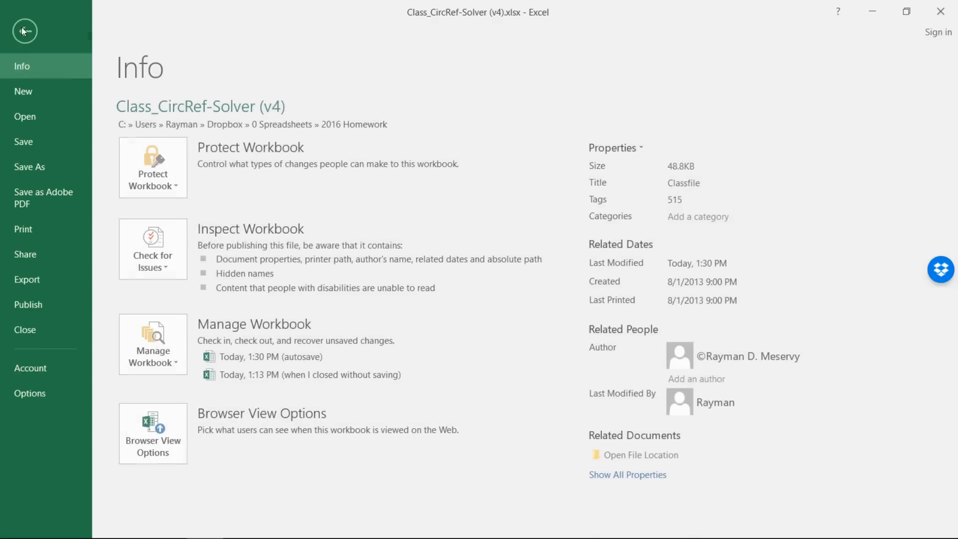
left_click(30, 393)
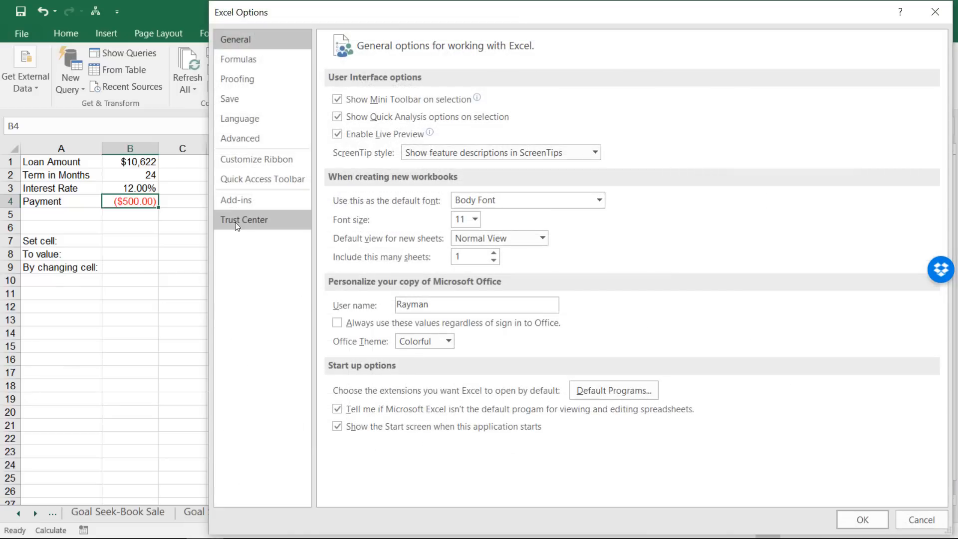
left_click(238, 201)
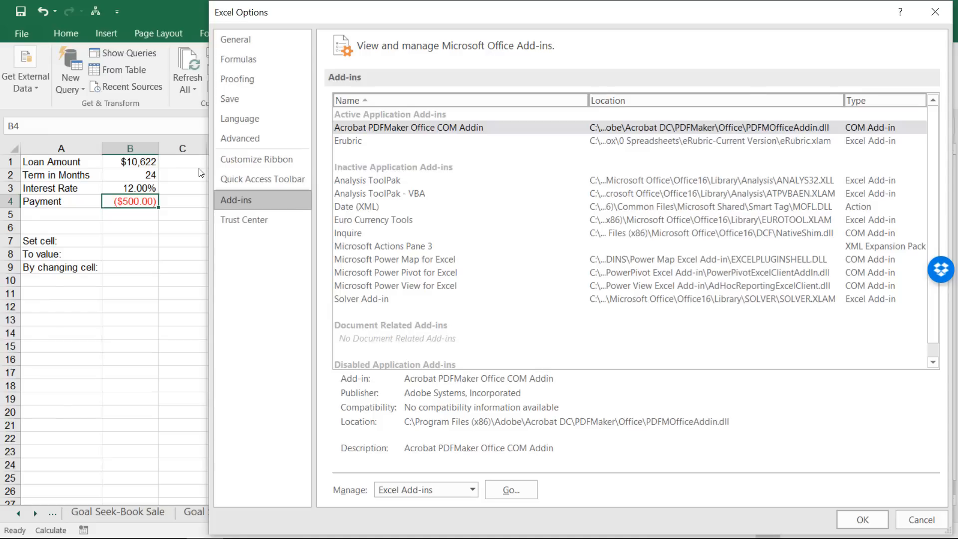
left_click(368, 301)
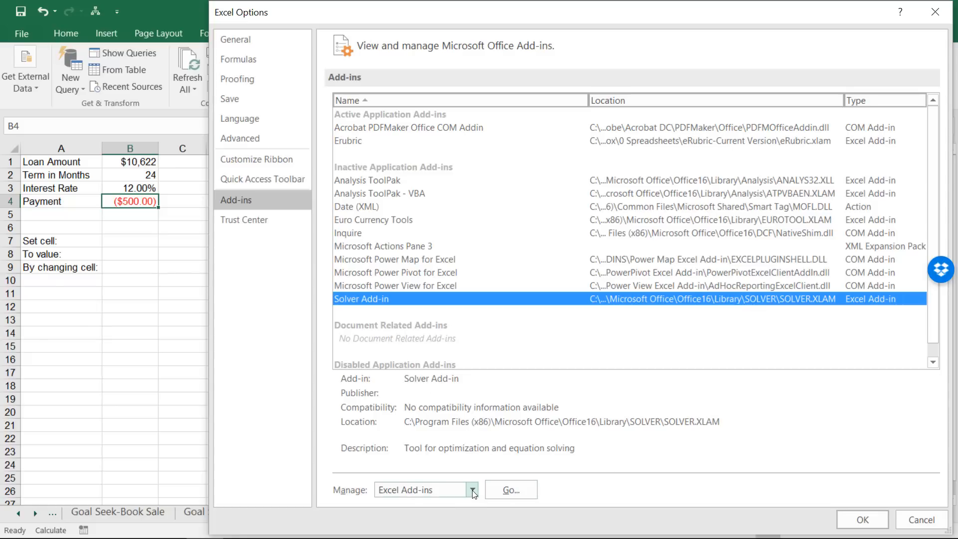
left_click(500, 490)
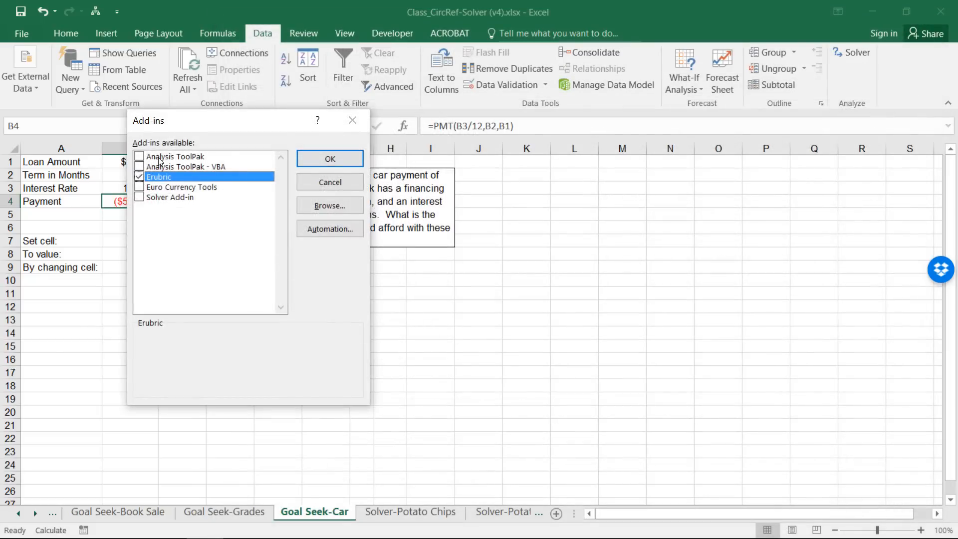
left_click(140, 198)
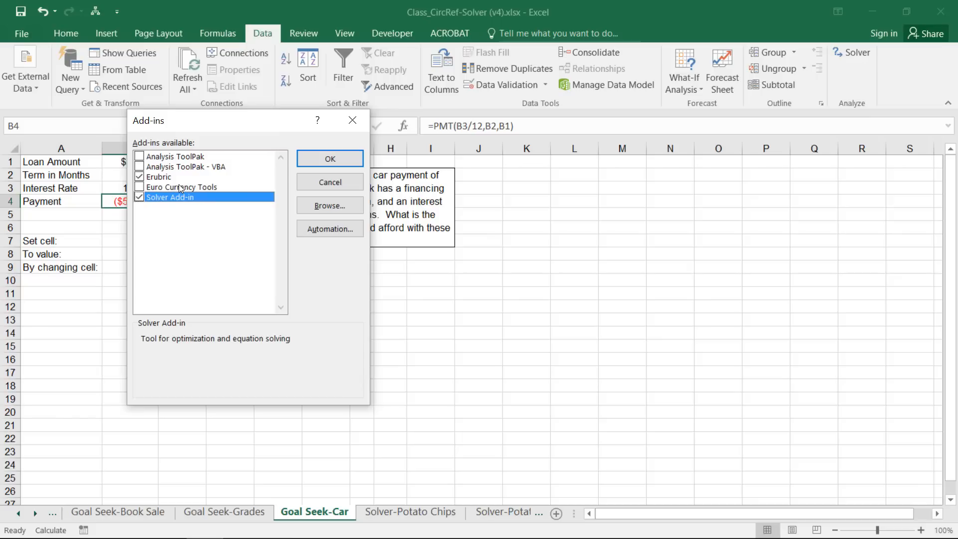
left_click(329, 159)
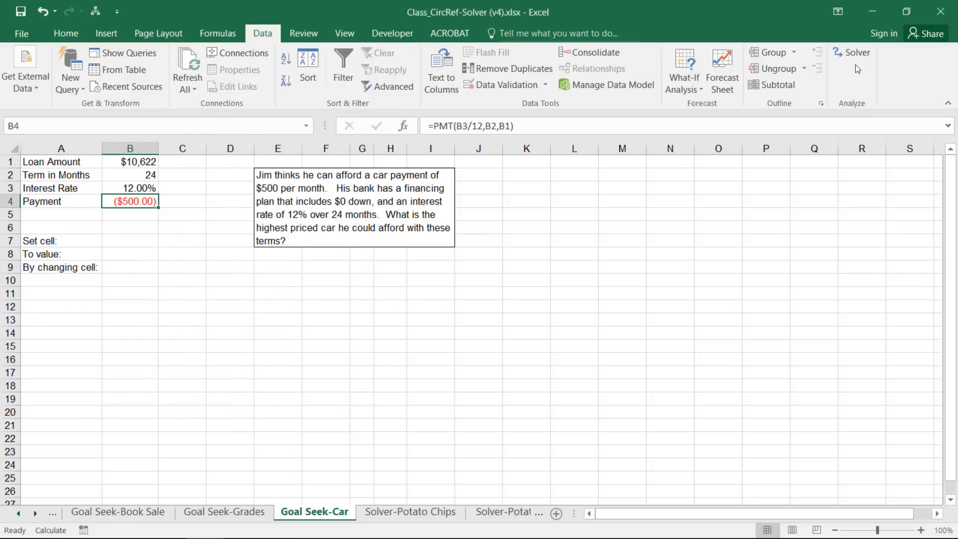
Check the Solver Add-in's status in the developer tools' list of Excel add-ins and accept the list.
left_click(384, 33)
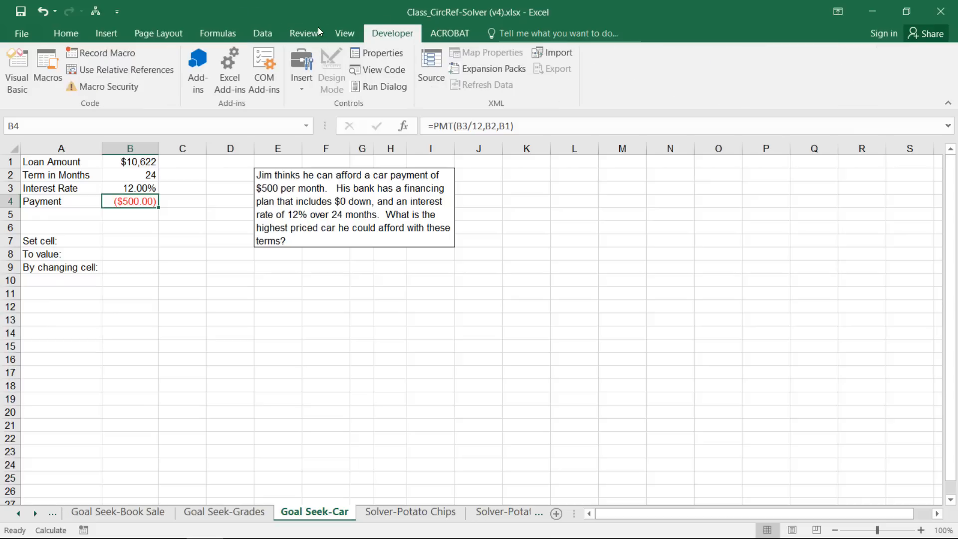
left_click(236, 75)
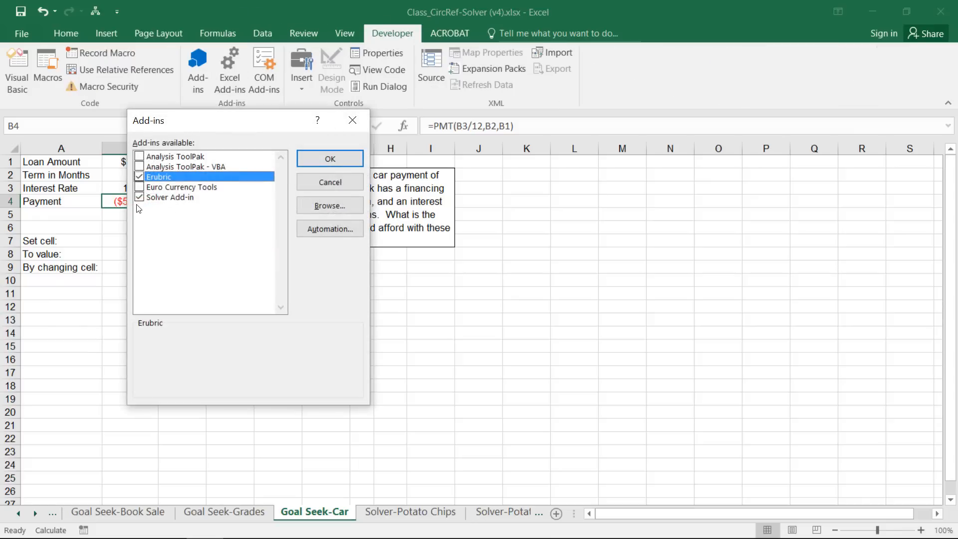
left_click(330, 158)
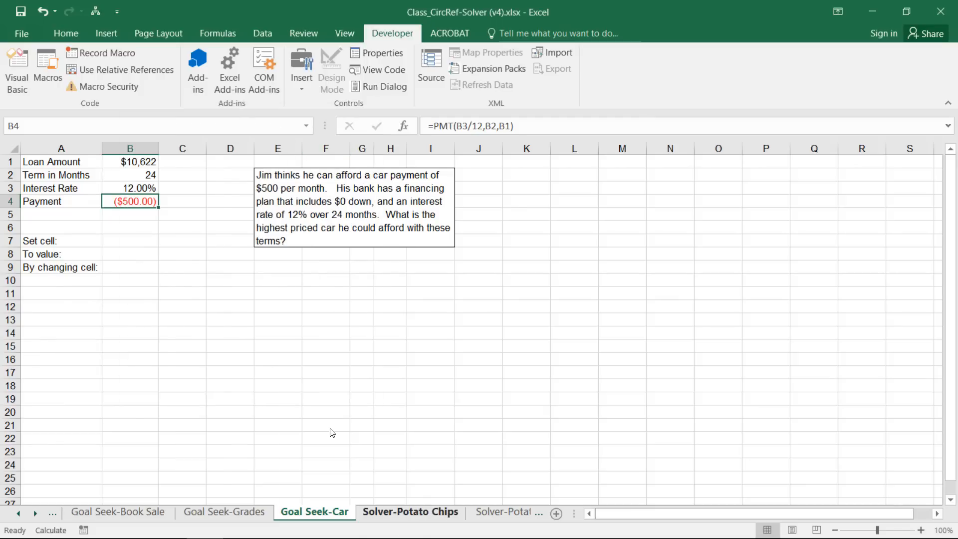
Examine the demand, bags produced and profit formula on the Solver-Potato Chips sheet, including a look at all cell formulas.
left_click(398, 514)
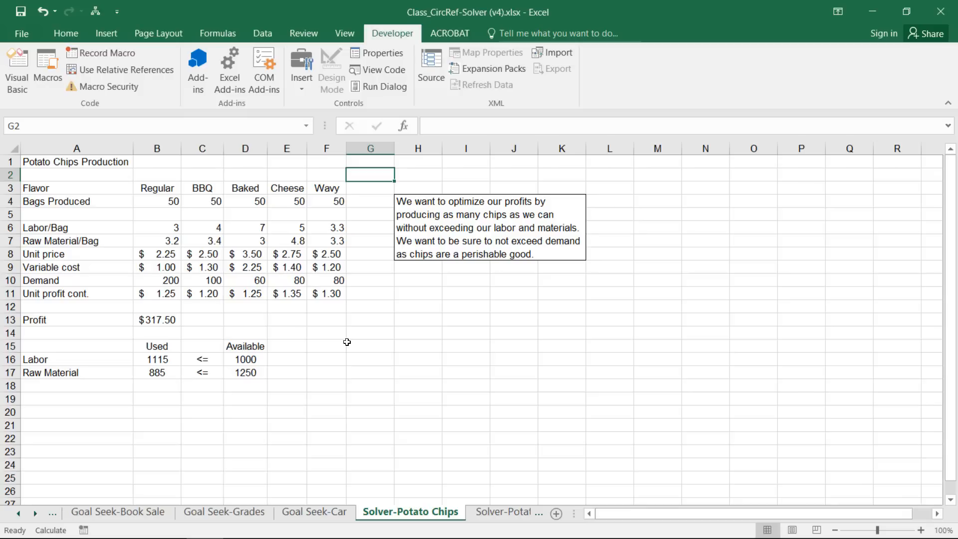
left_click_drag(154, 277, 329, 280)
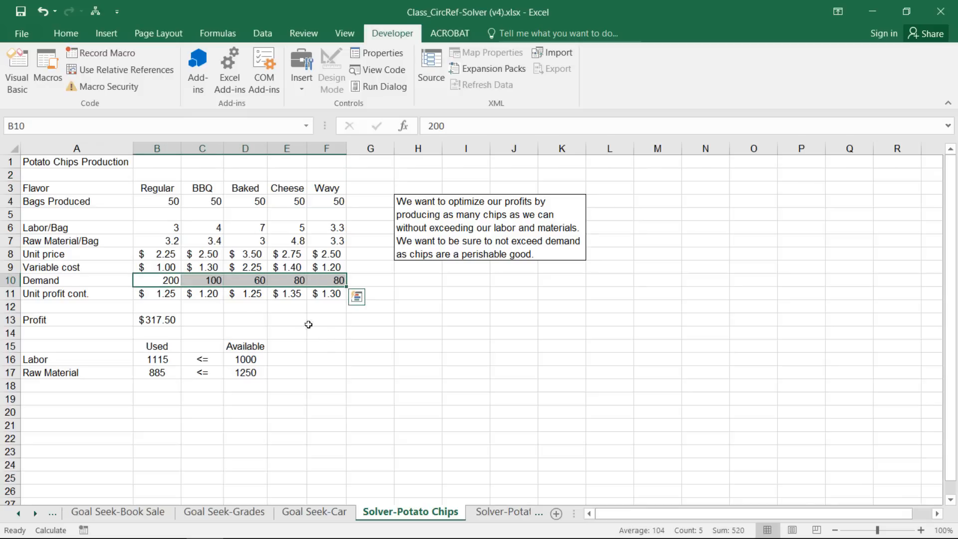
left_click_drag(163, 200, 331, 202)
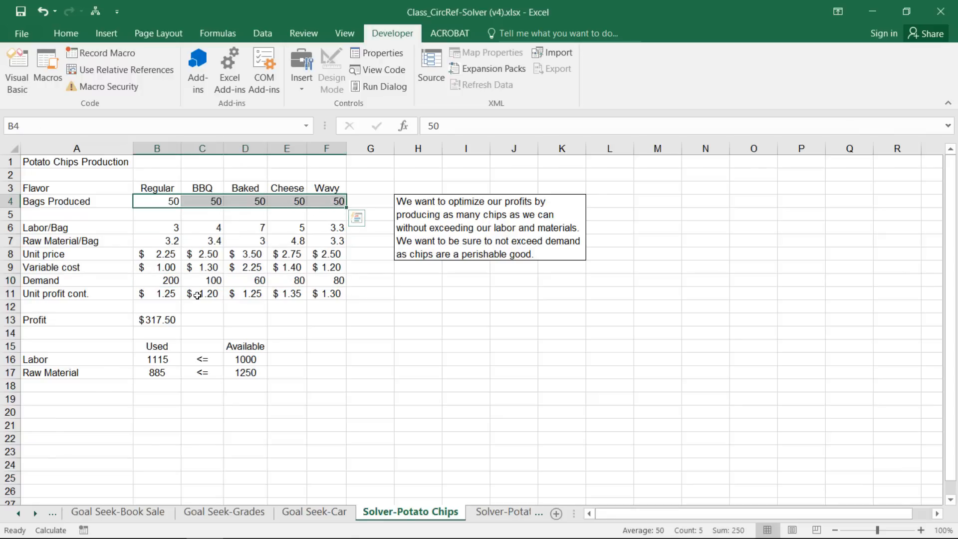
key("ctrl+Down")
key("ctrl+Down")
key("ctrl+Down")
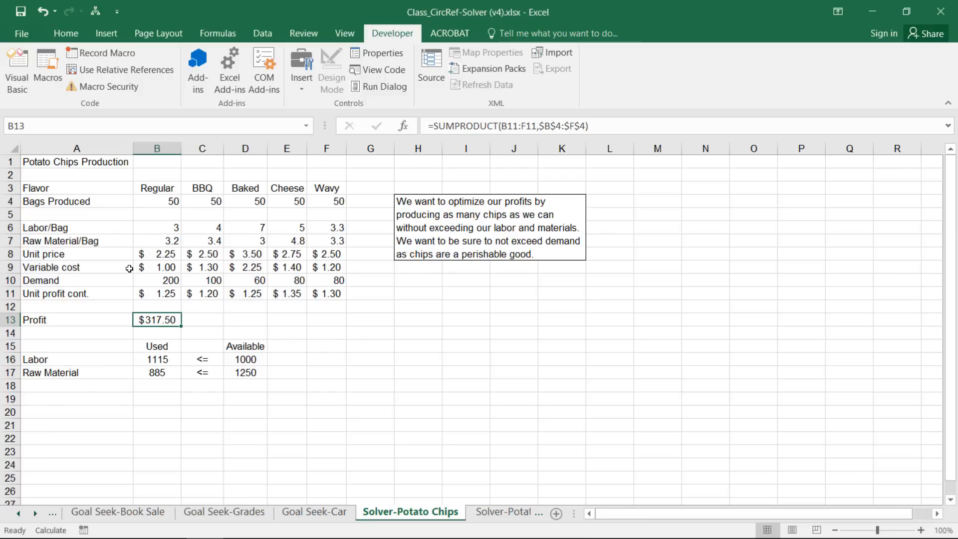
key("ctrl+grave")
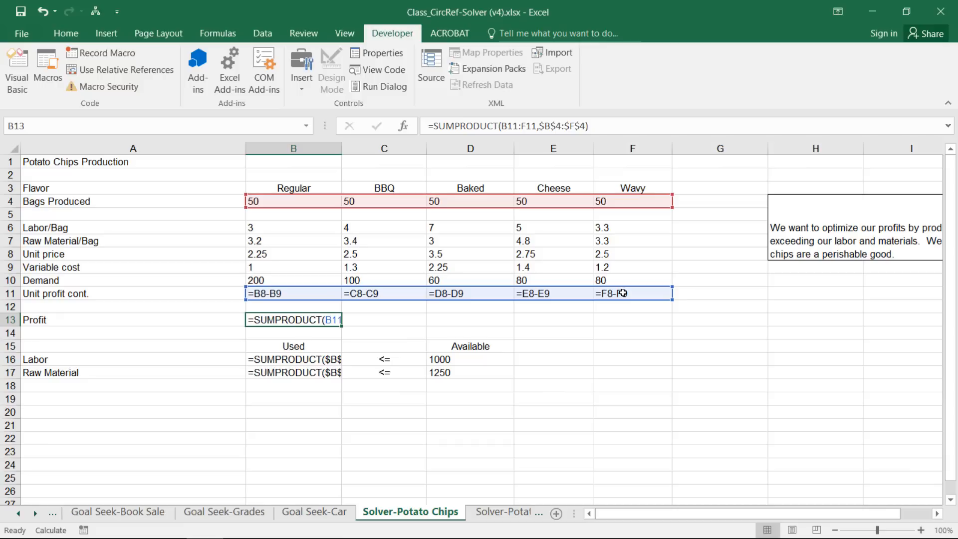
key("ctrl+grave")
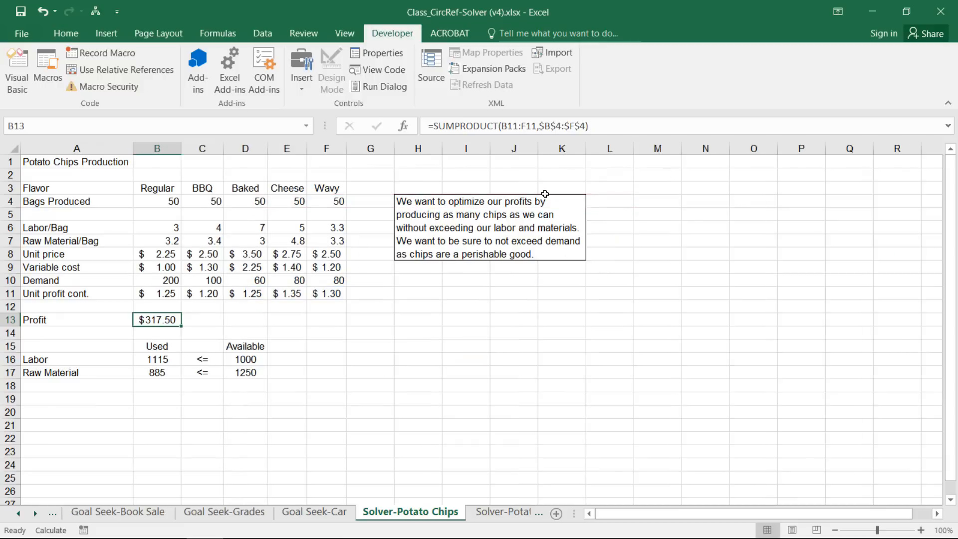
Open Solver for maximizing the profit in B13 and set the changing variable cells to B4:F4.
left_click(263, 31)
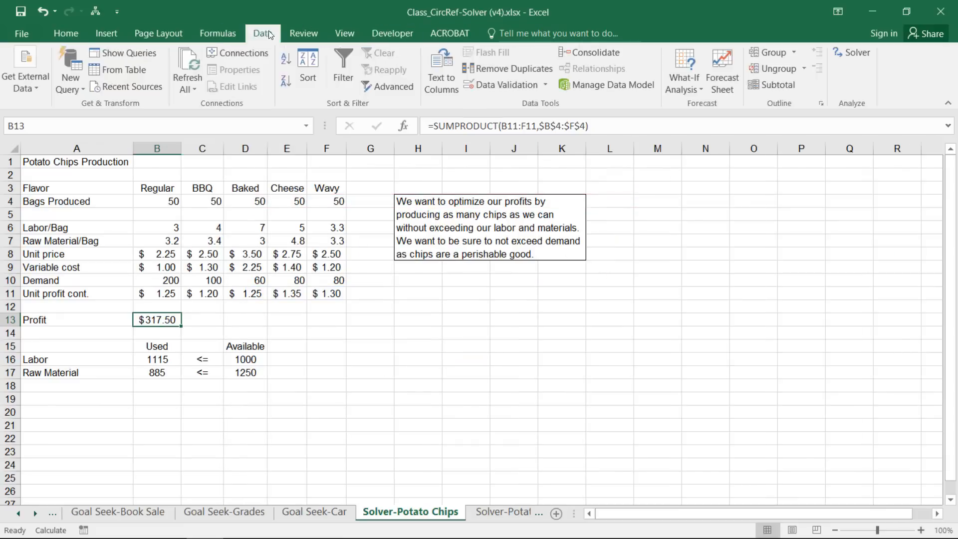
left_click(852, 53)
left_click_drag(256, 65, 628, 83)
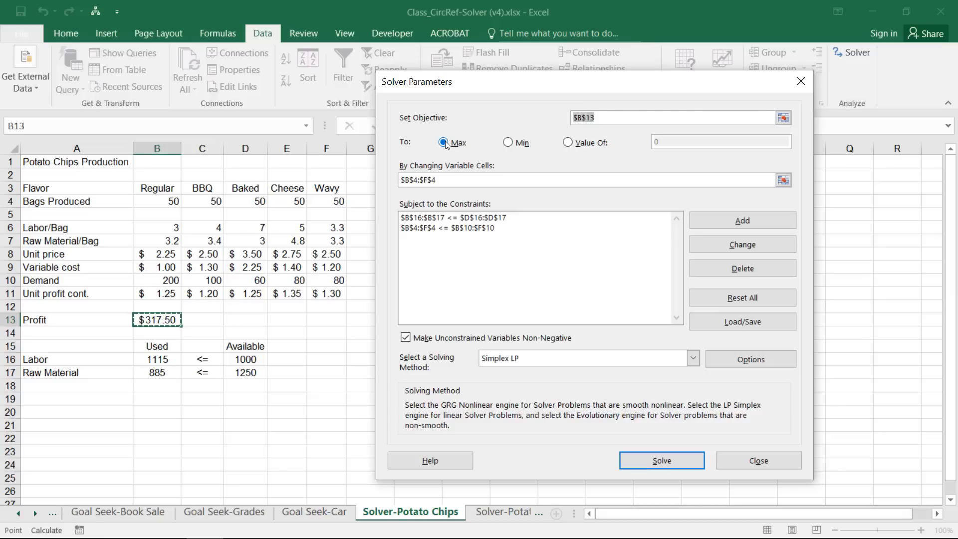
left_click(419, 179)
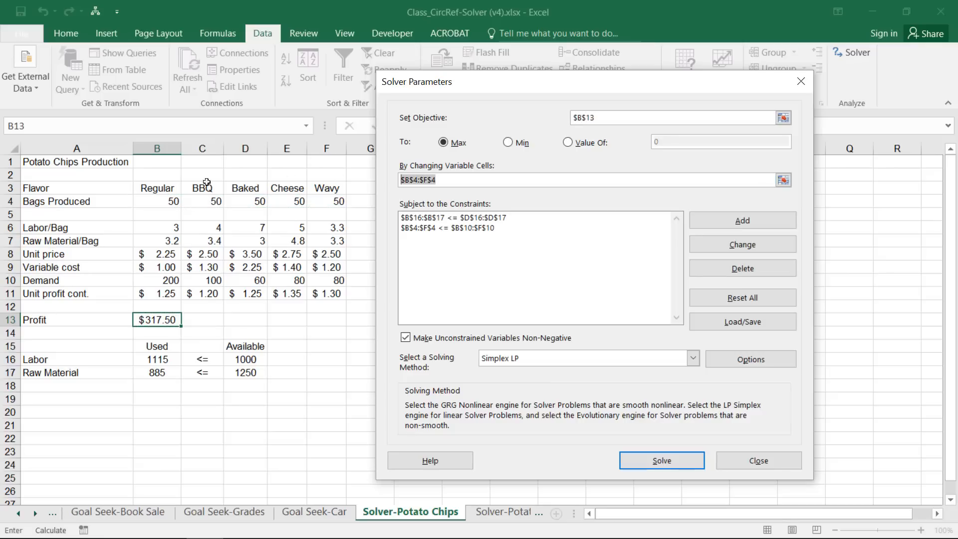
left_click_drag(162, 201, 322, 197)
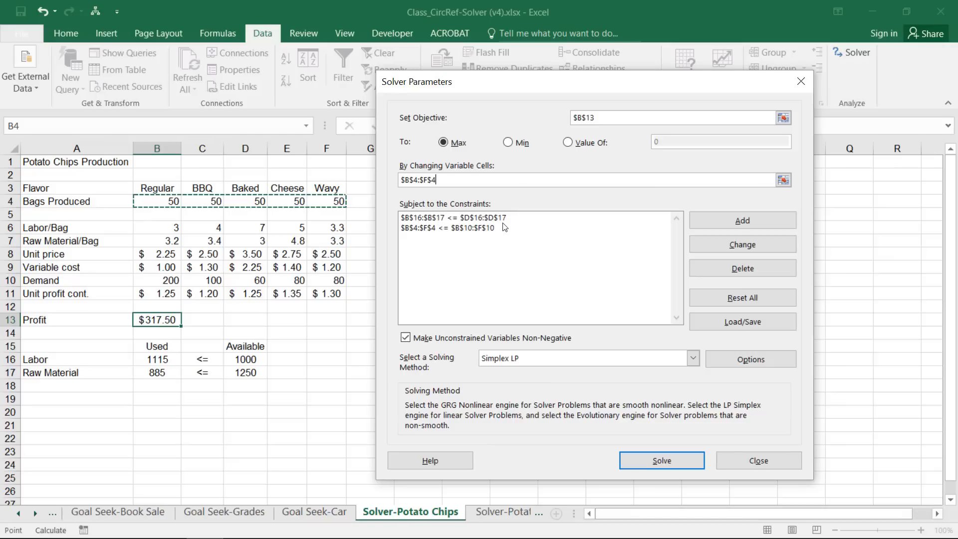
left_click(428, 163)
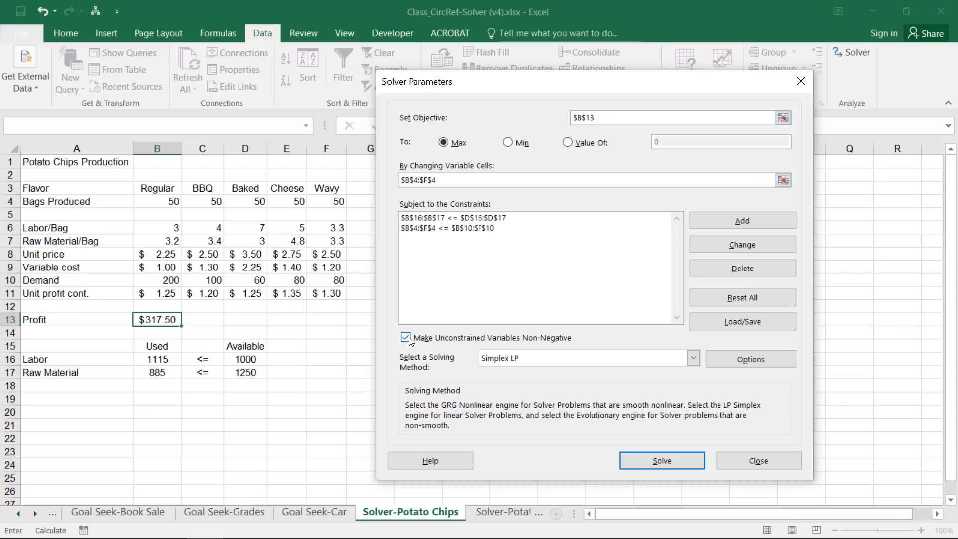
Solve the potato chip model and keep the Solver solution.
left_click(642, 464)
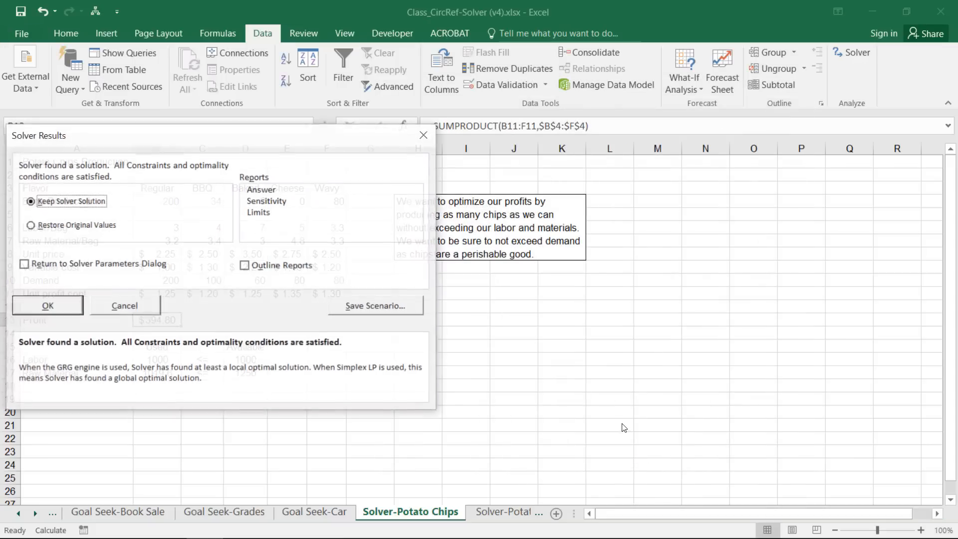
left_click_drag(226, 136, 607, 131)
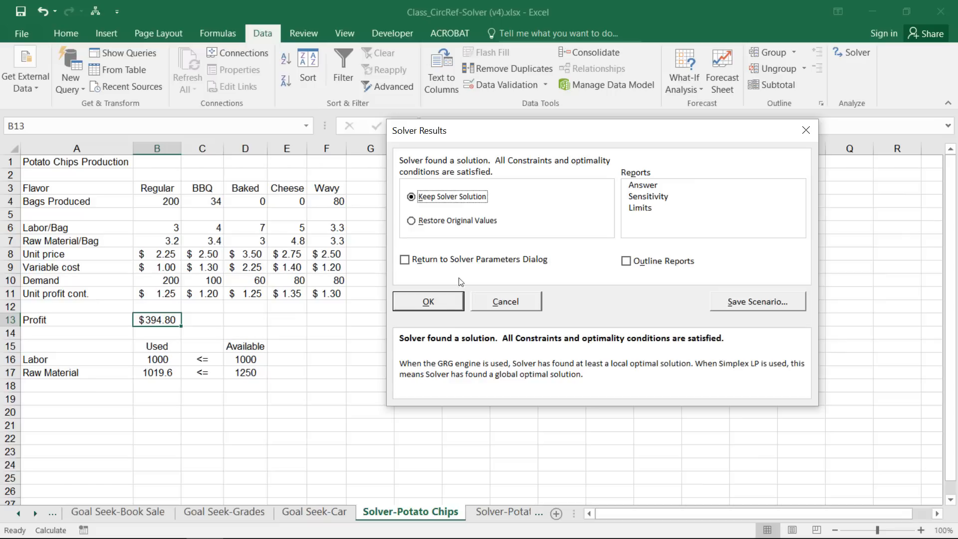
key("Return")
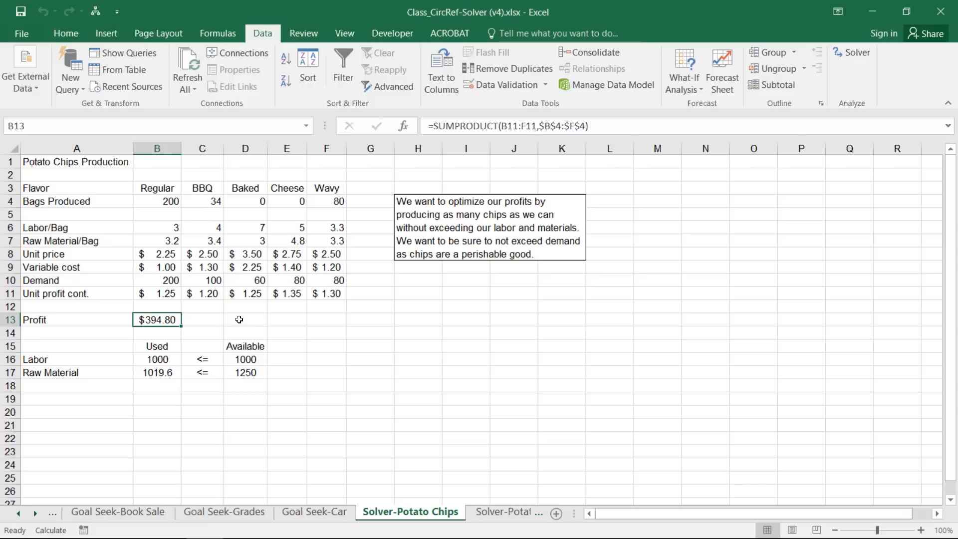
Compare labor used with labor available, and the bags produced with demand for the Regular, Wavy and BBQ flavors.
left_click(161, 359)
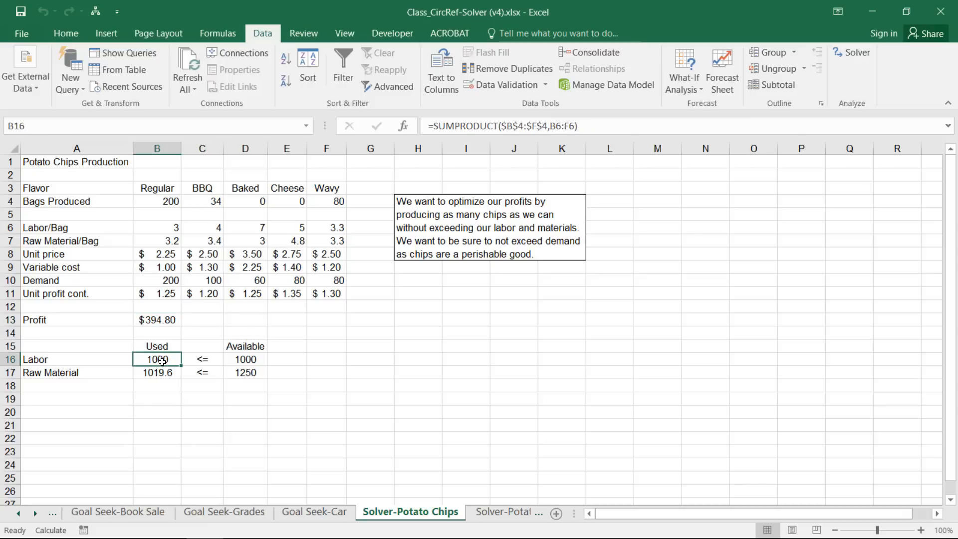
left_click(253, 360)
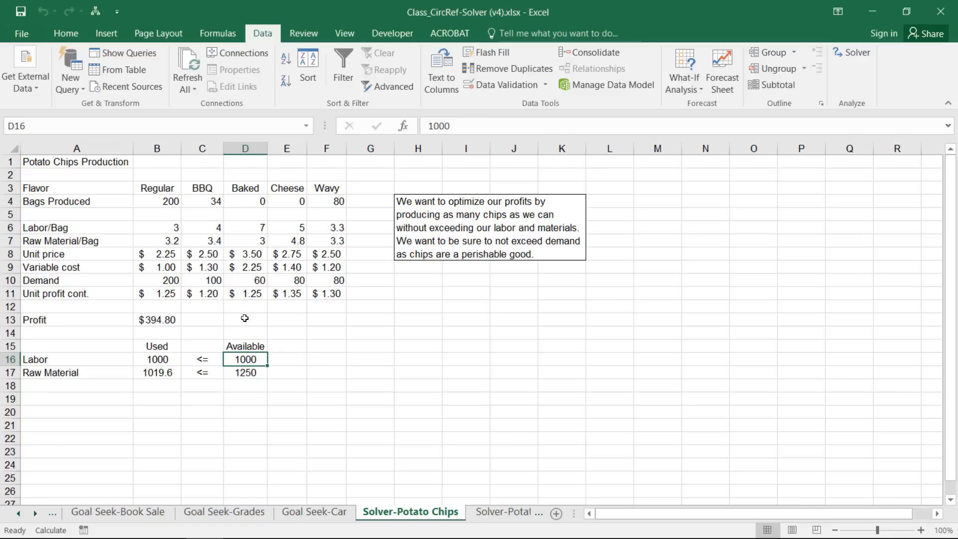
left_click(160, 202)
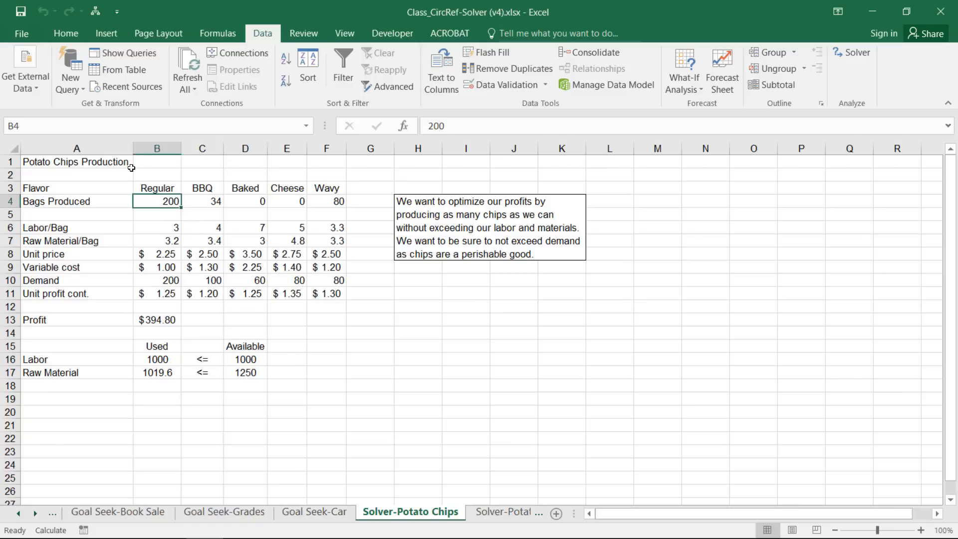
left_click(156, 279)
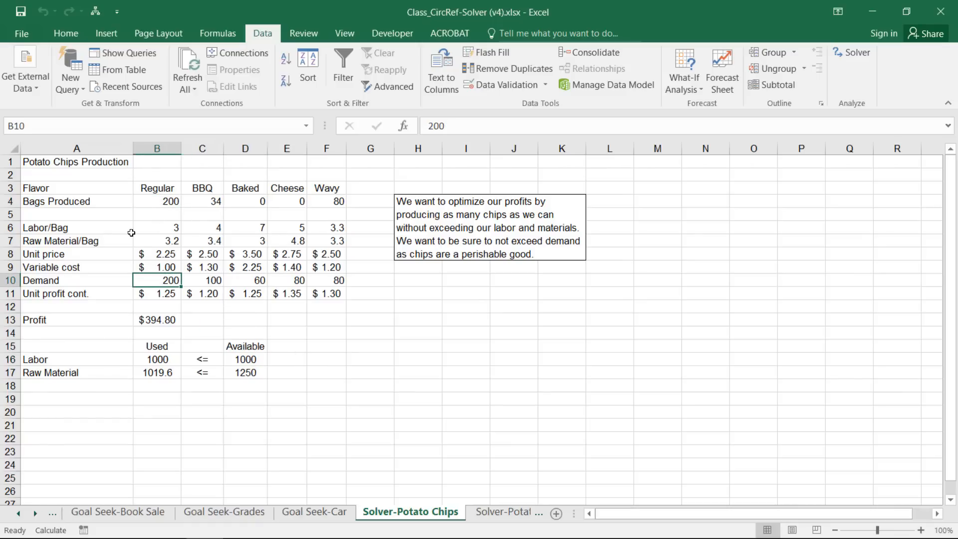
left_click(323, 205)
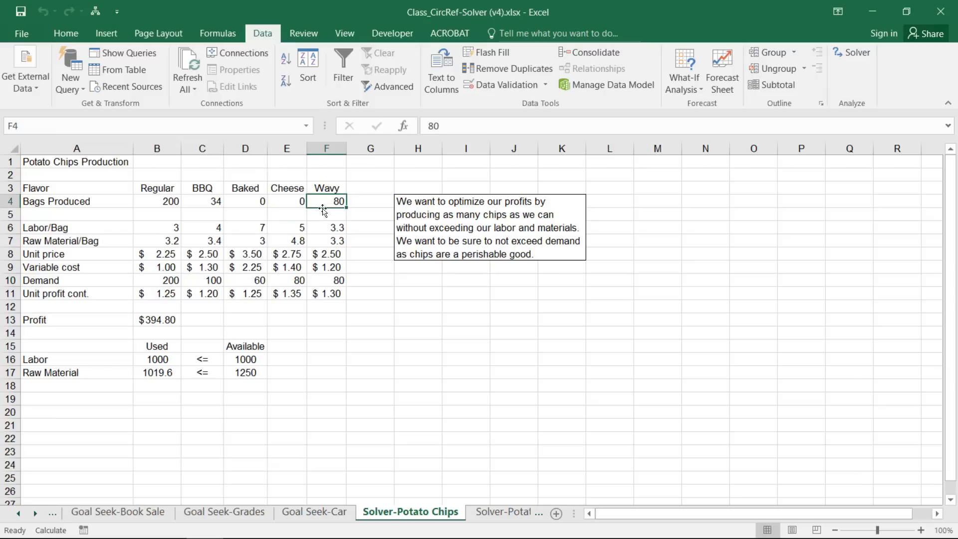
left_click(322, 280)
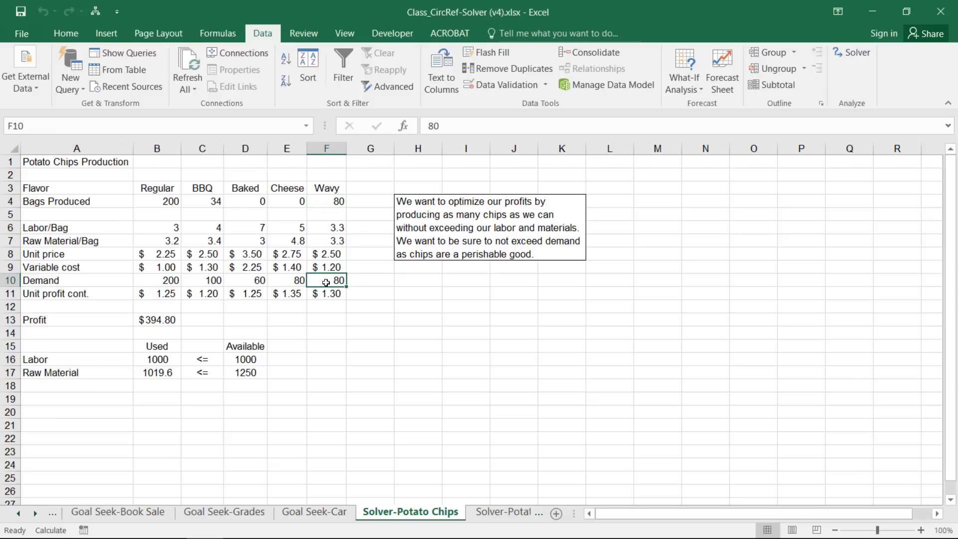
left_click(208, 201)
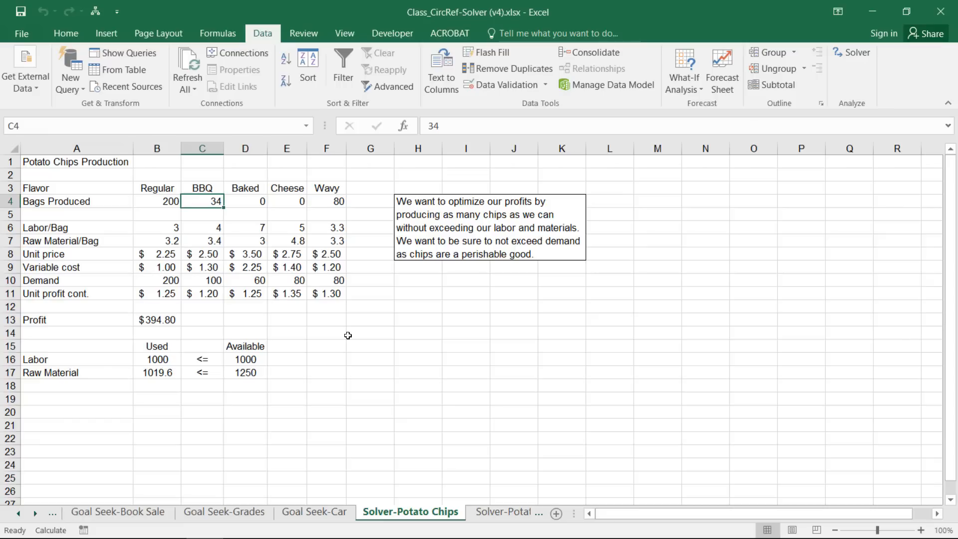
Run Solver on the Solver-Potato Chips + 500 hrs sheet with 1500 labor hours available and keep the Solver solution.
left_click(494, 512)
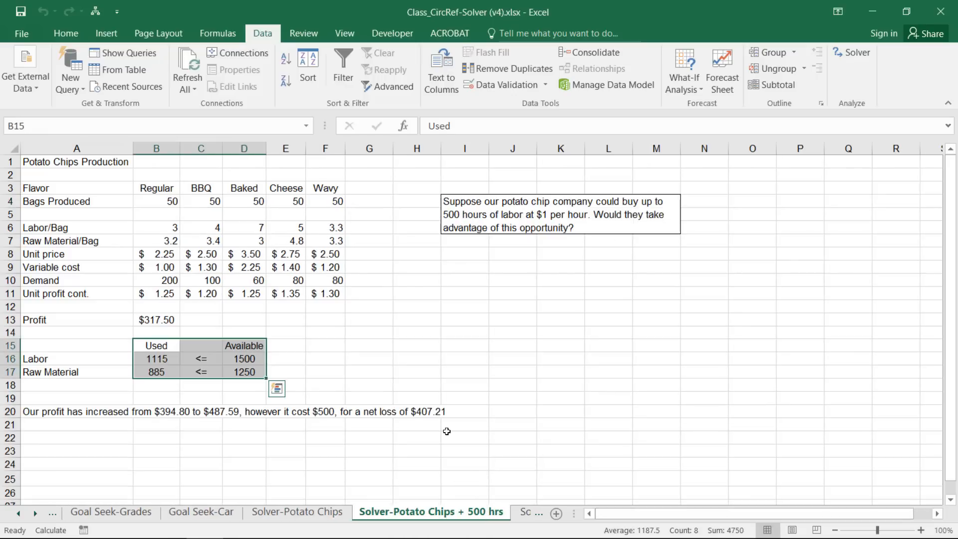
left_click(253, 357)
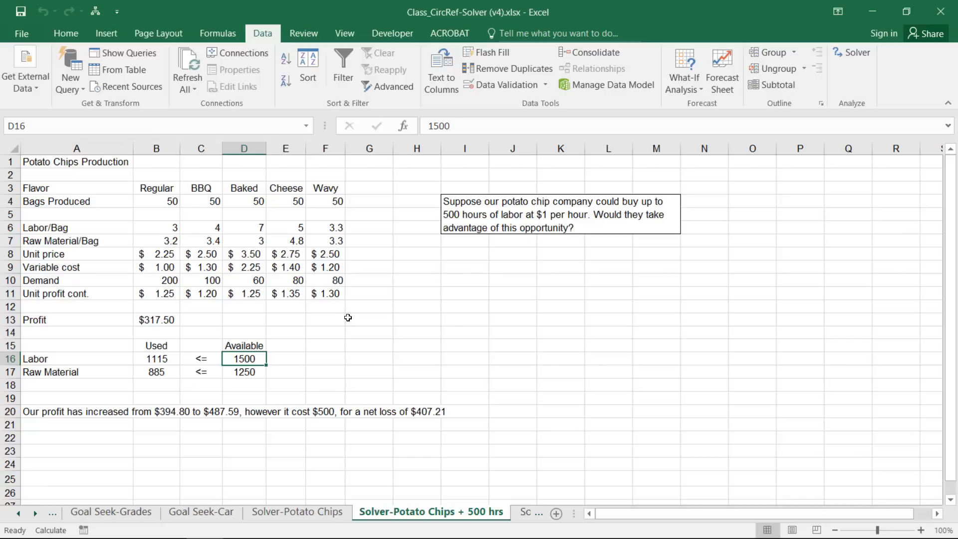
left_click(851, 53)
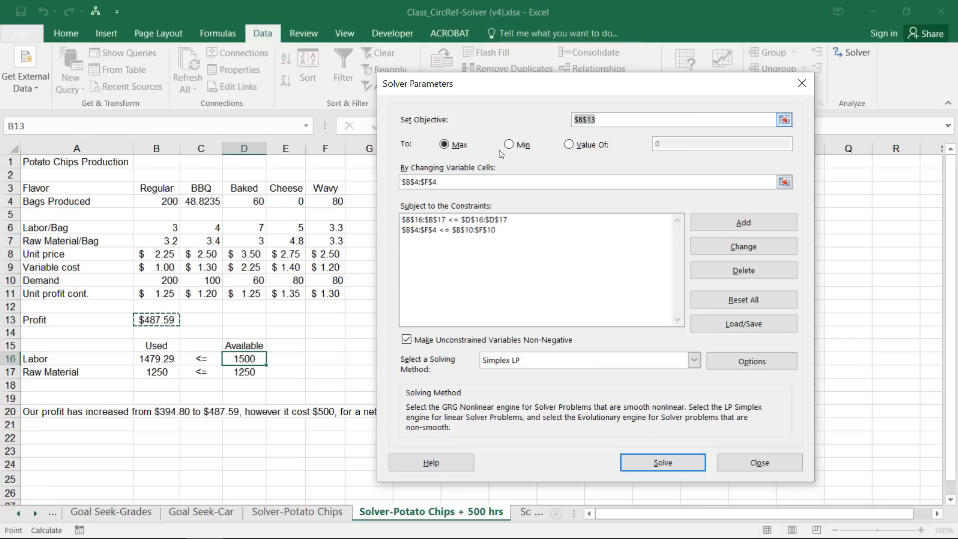
left_click(659, 463)
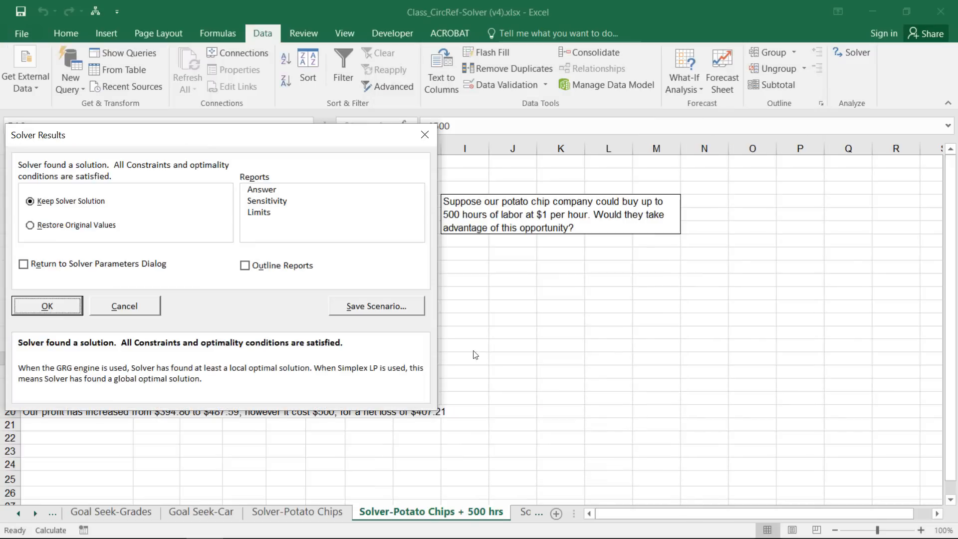
left_click(47, 306)
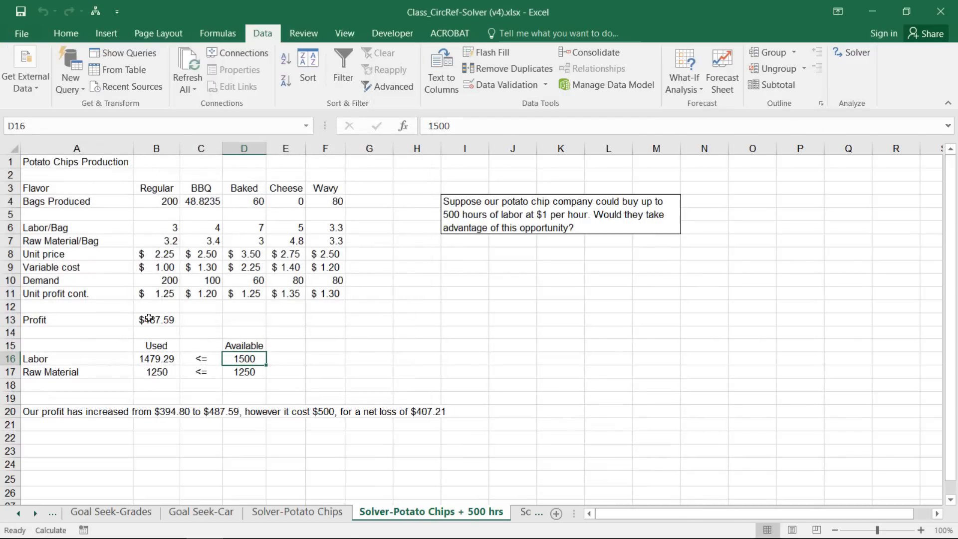
Examine the profit in B13 against the labor and raw material used and available in B15:D17.
left_click(163, 327)
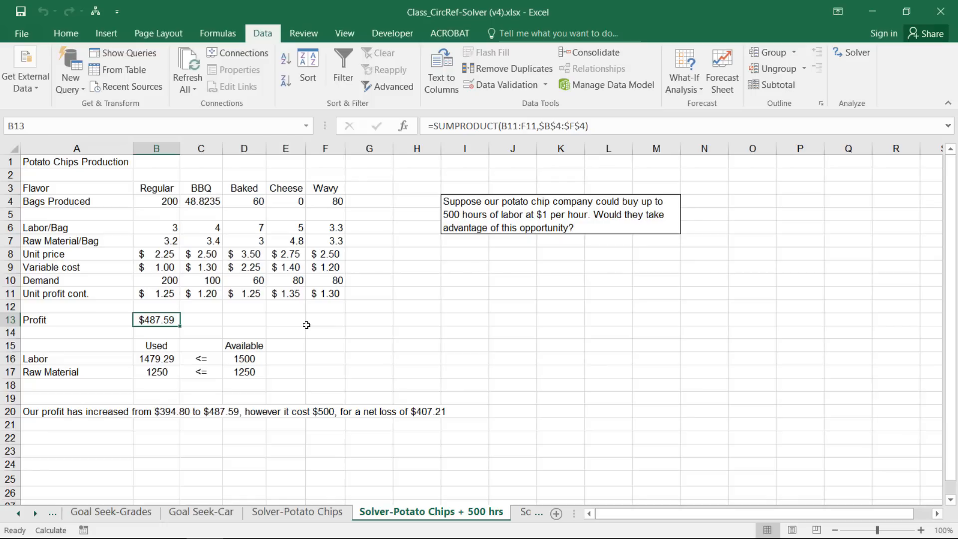
left_click(244, 359)
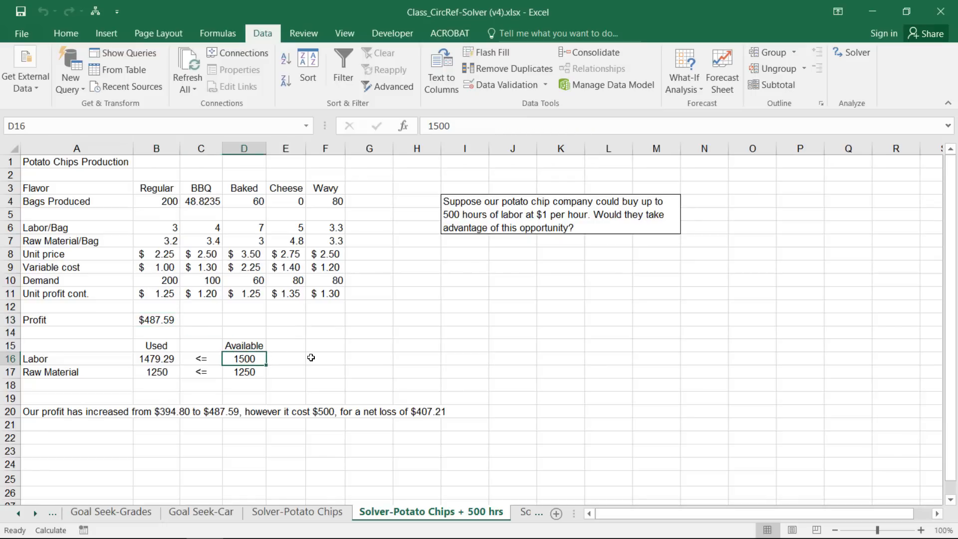
left_click(165, 314)
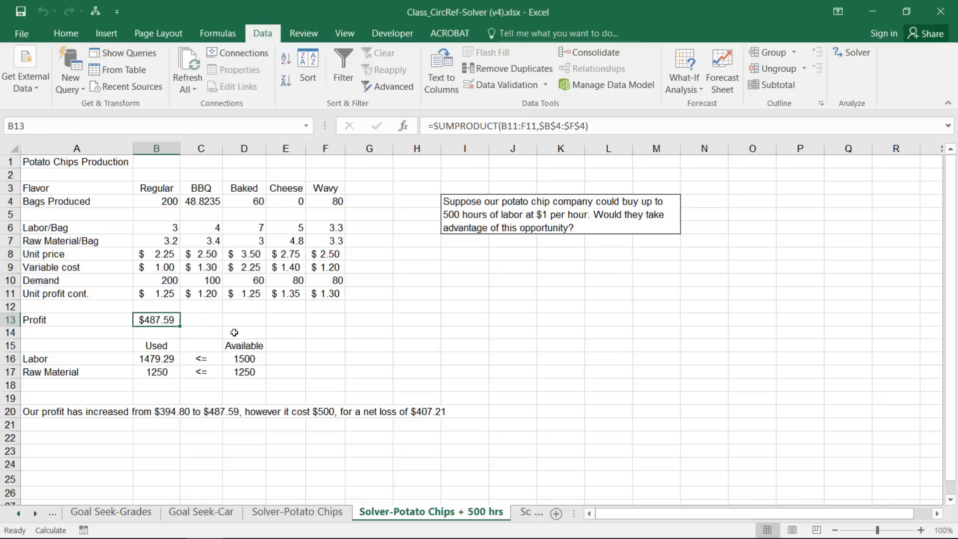
left_click_drag(156, 346, 244, 372)
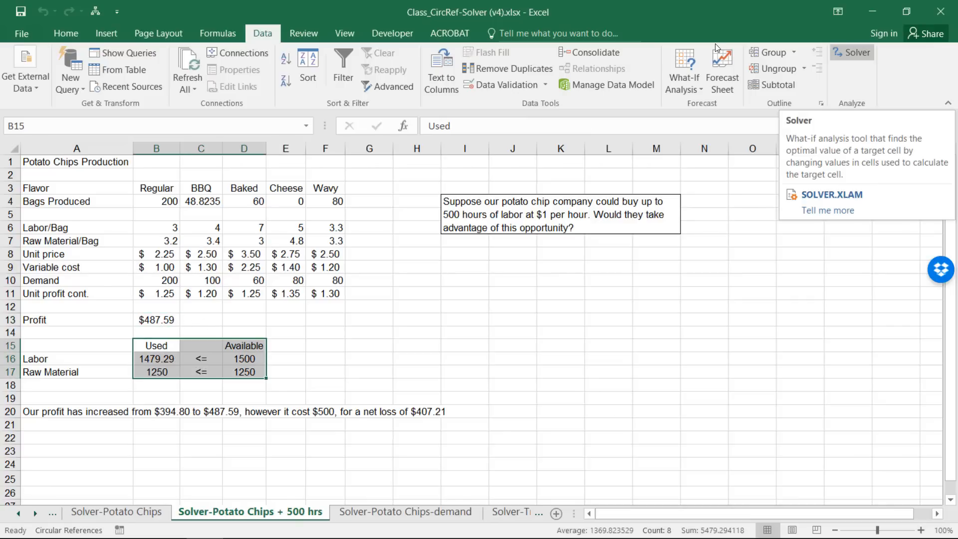
Review the Solver parameters of the 500-hours model and the available solving methods, and close Solver without solving.
left_click(851, 52)
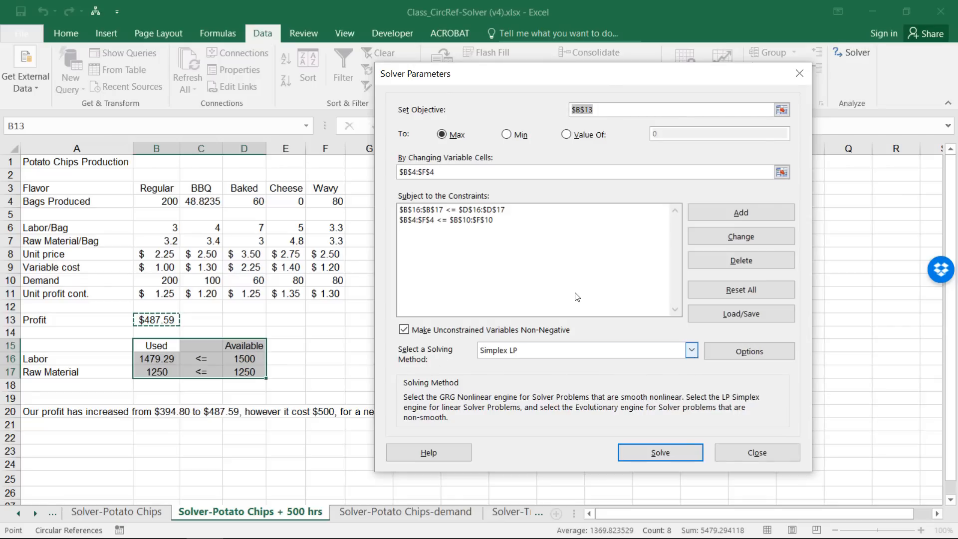
left_click(692, 350)
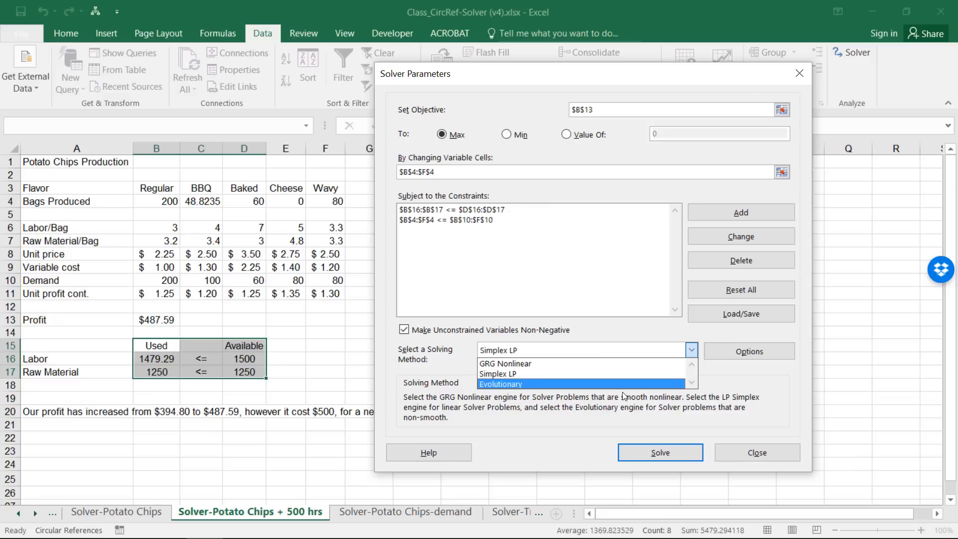
left_click(774, 453)
left_click(774, 453)
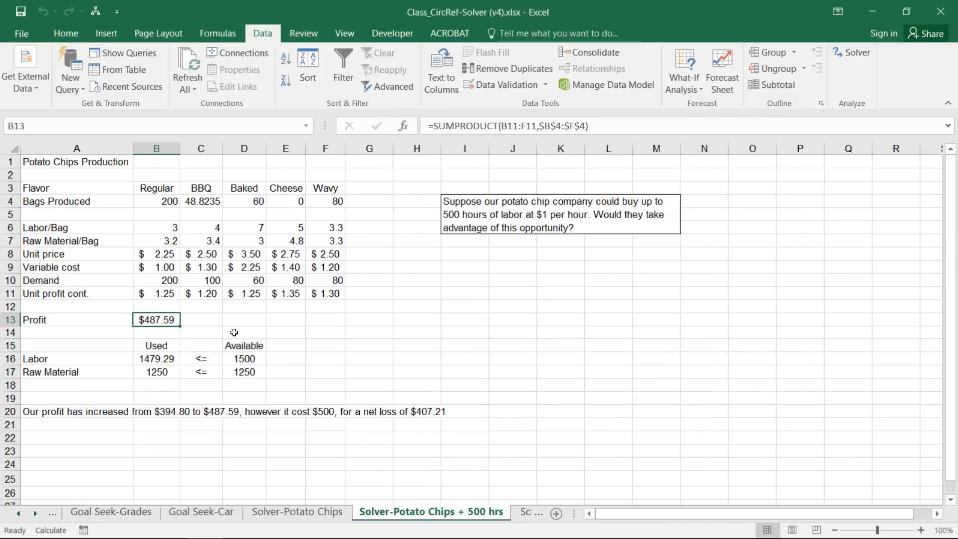
On the Solver-Potato Chips-demand sheet, set up Solver to maximize the profit in B13 by changing cells B4:F4.
left_click(525, 512)
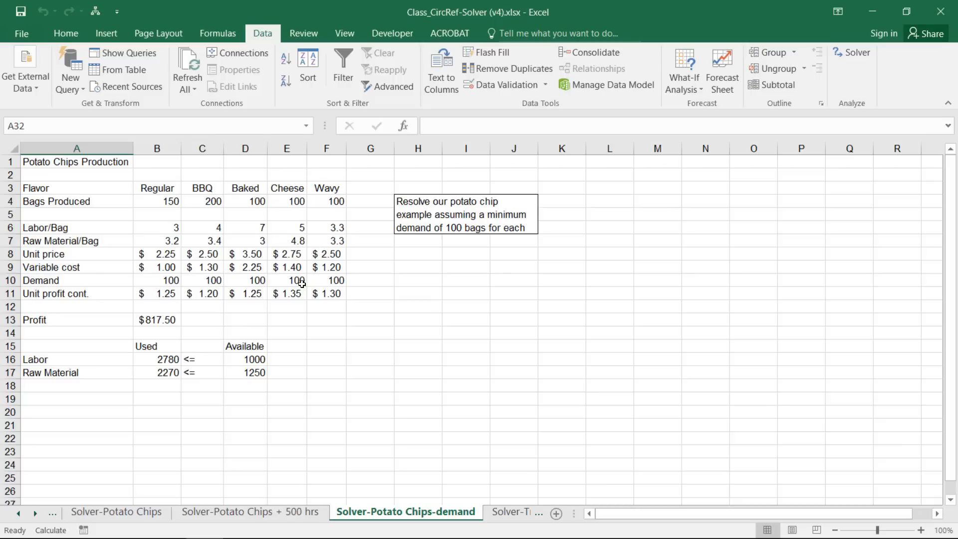
left_click(843, 51)
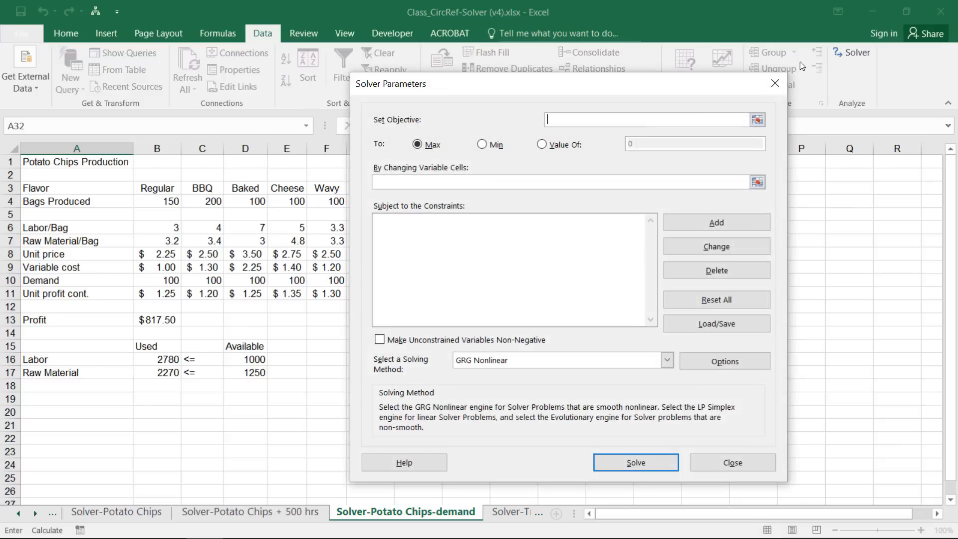
left_click_drag(535, 89, 555, 81)
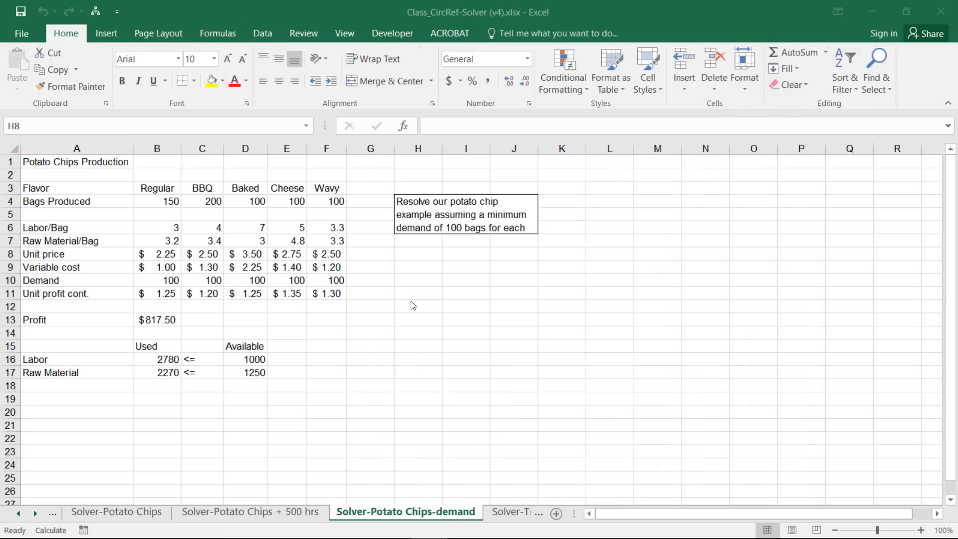
left_click(422, 253)
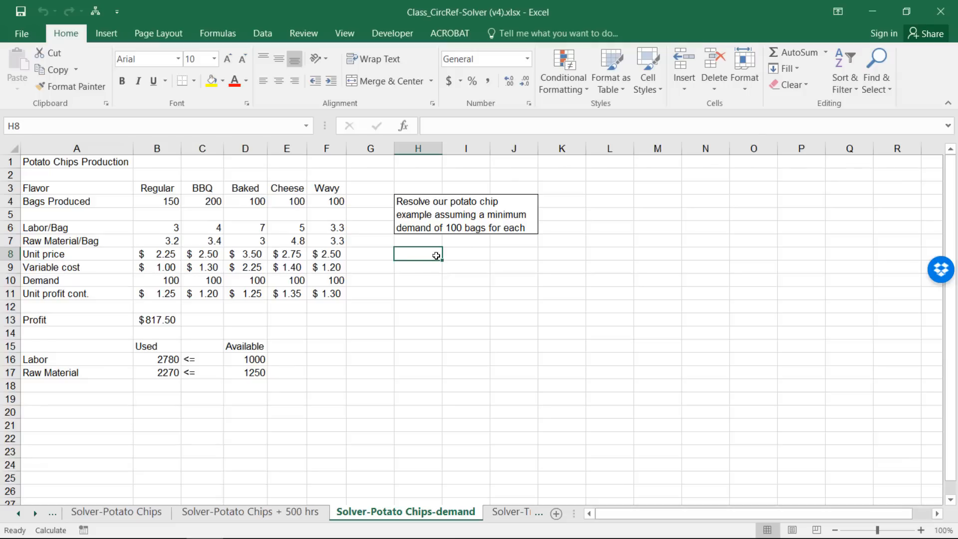
left_click(265, 34)
left_click(851, 53)
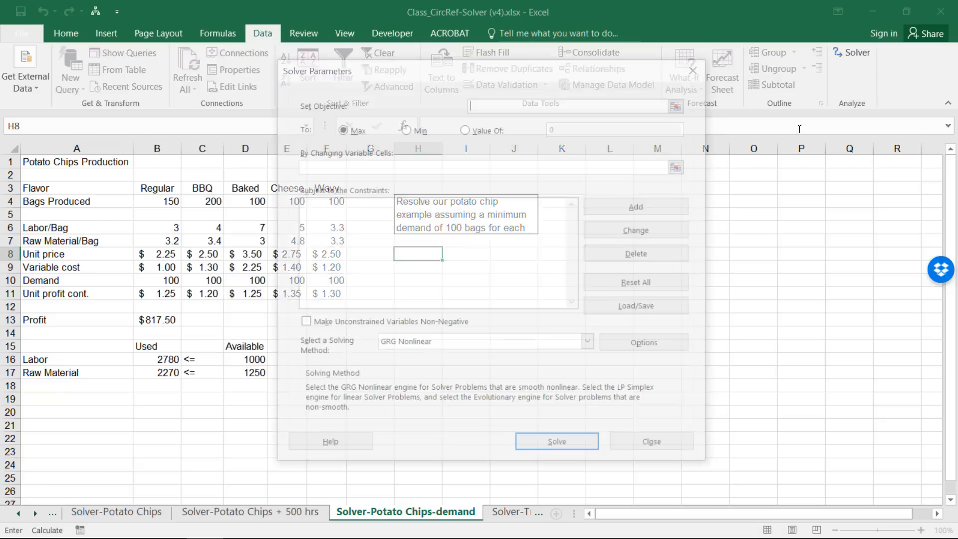
left_click_drag(413, 66, 560, 66)
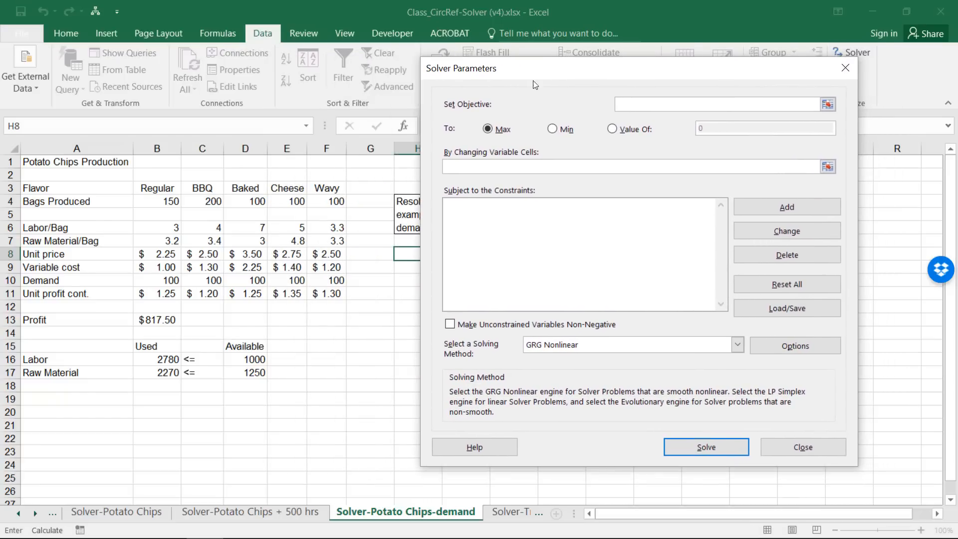
left_click(158, 320)
left_click(488, 166)
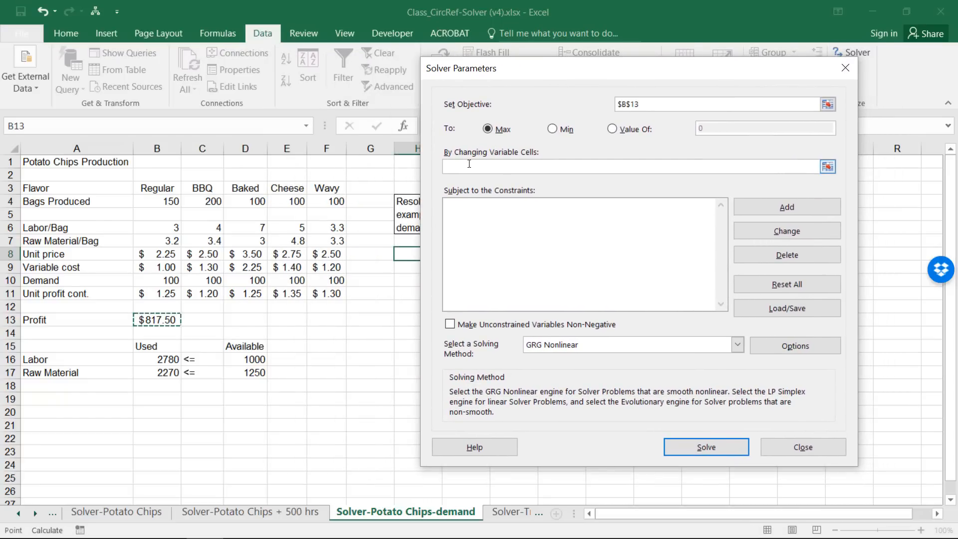
left_click_drag(167, 201, 328, 205)
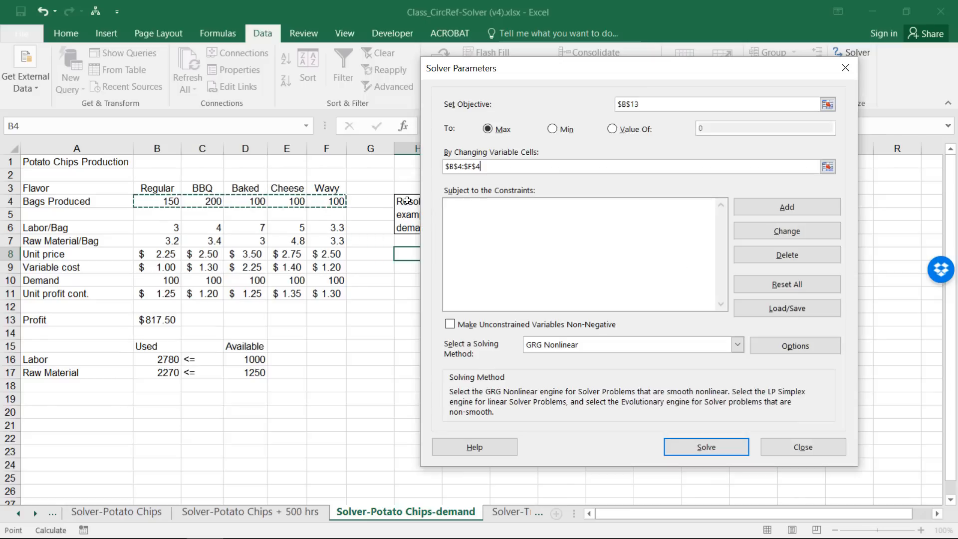
Add a Solver constraint keeping labor and raw material used, B16:B17, at or below the available amounts in D16:D17.
left_click(786, 208)
left_click_drag(164, 359, 165, 375)
left_click(665, 268)
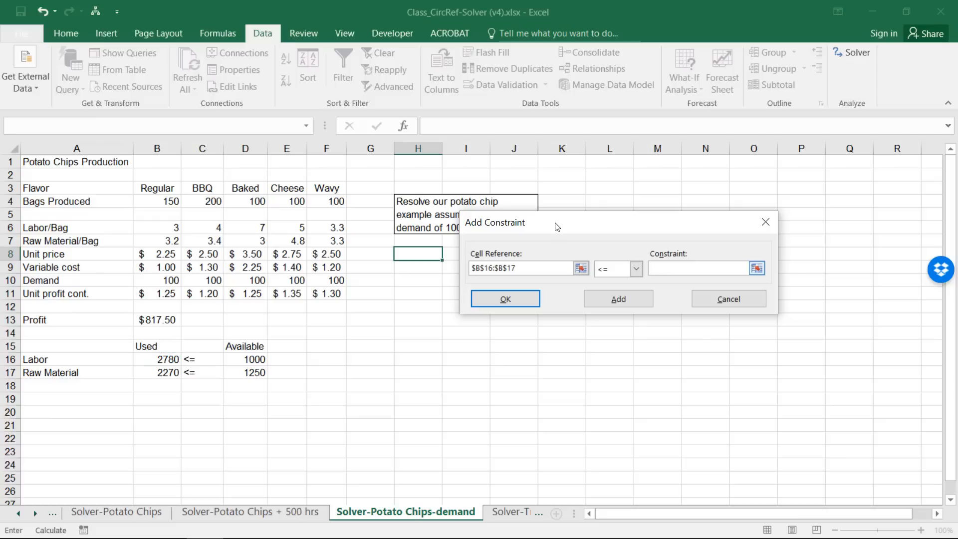
left_click(257, 359)
left_click_drag(257, 359, 257, 372)
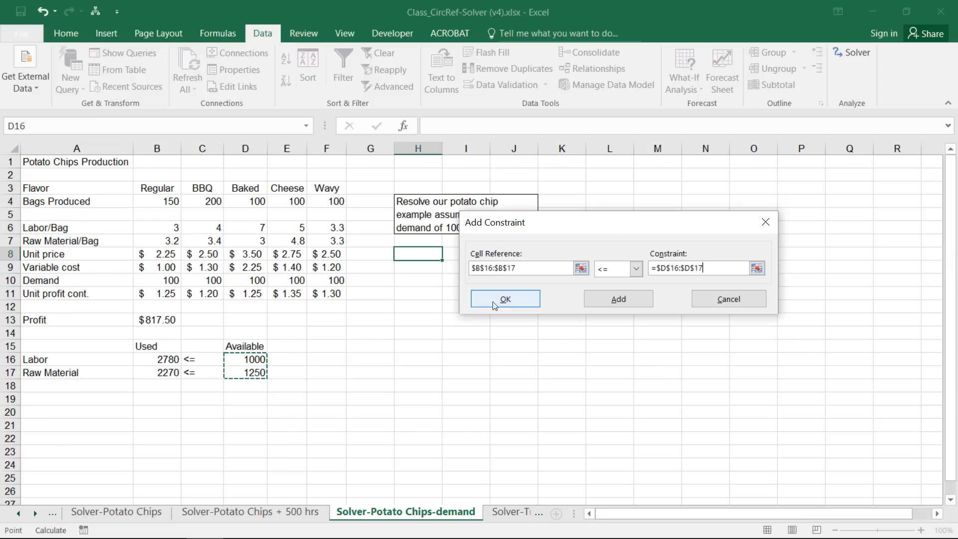
left_click(614, 301)
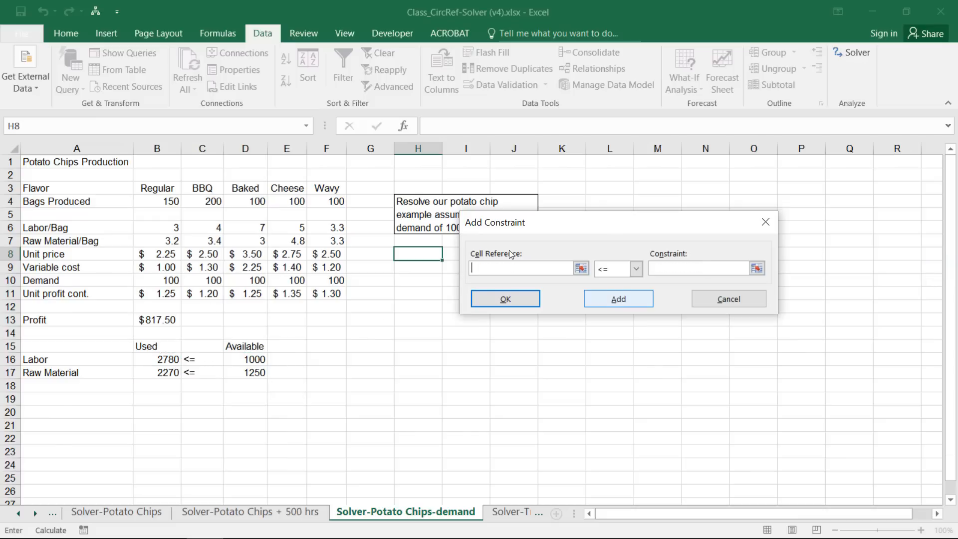
Add a Solver constraint requiring the bags produced in B4:F4 to be at least the demand in B10:F10.
left_click(158, 202)
left_click_drag(158, 202, 334, 202)
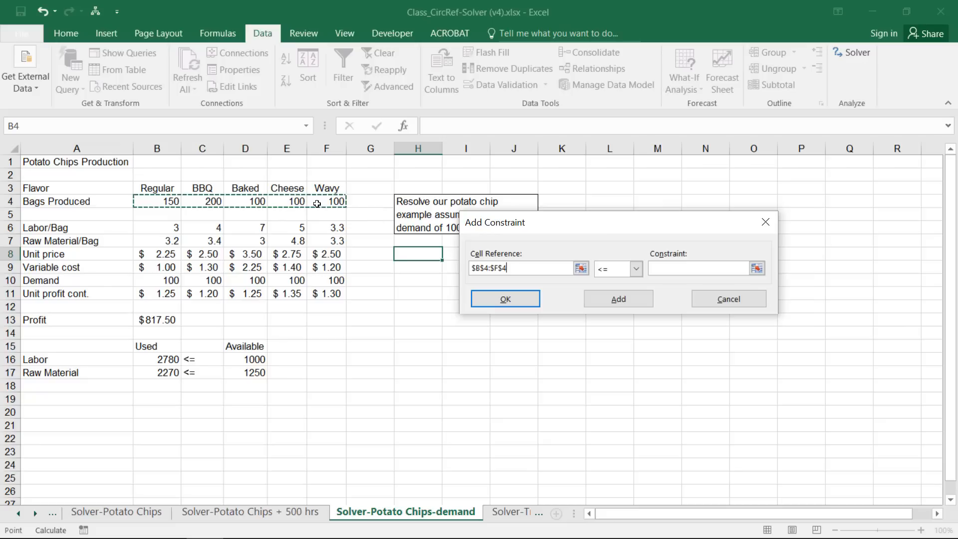
left_click(636, 269)
left_click(664, 272)
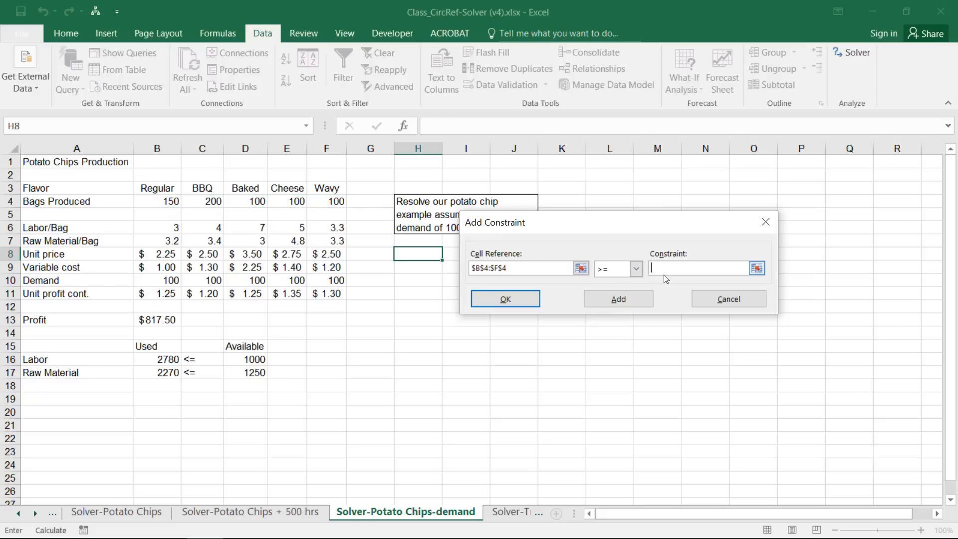
left_click(155, 280)
left_click_drag(155, 277, 340, 279)
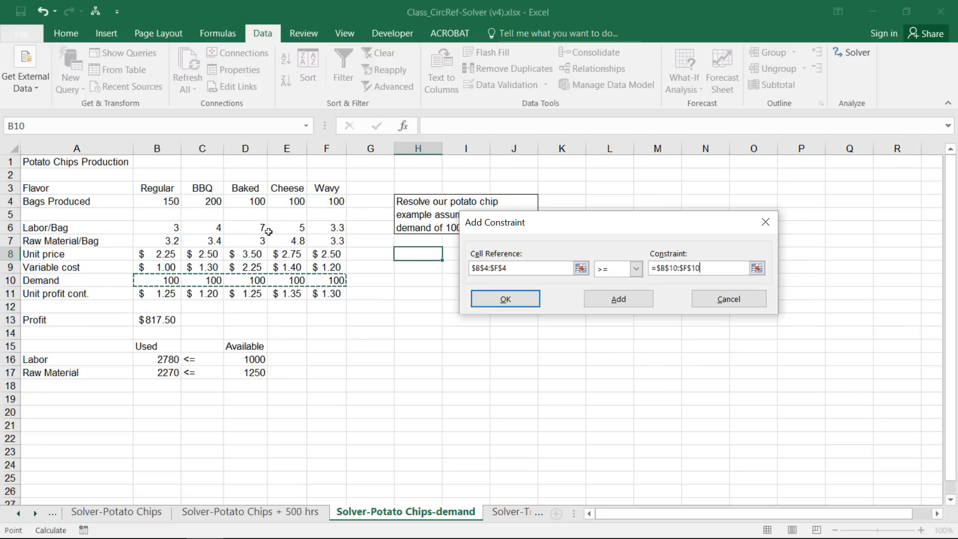
left_click(519, 298)
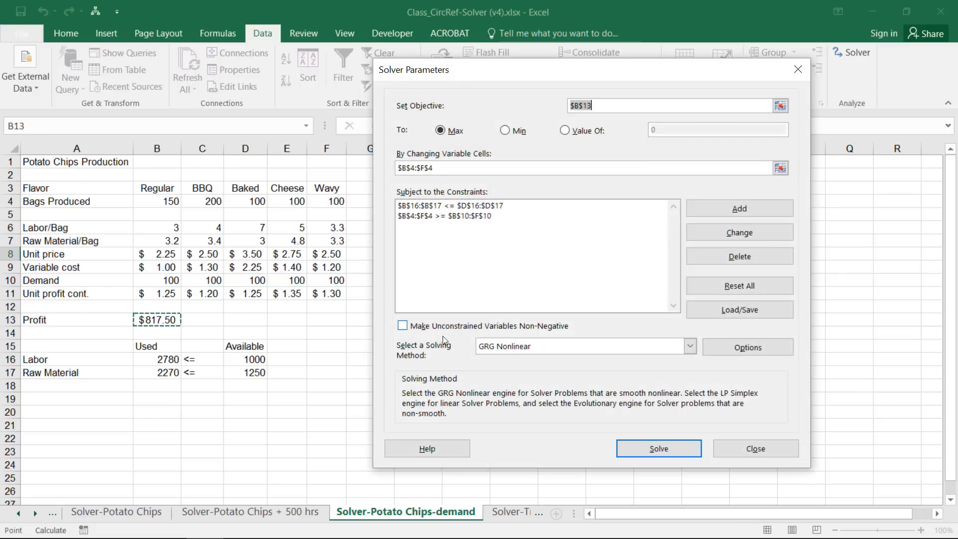
Make the unconstrained variables non-negative, run Solver on the minimum-demand model and uncover the sheet behind the results.
left_click_drag(488, 76, 526, 71)
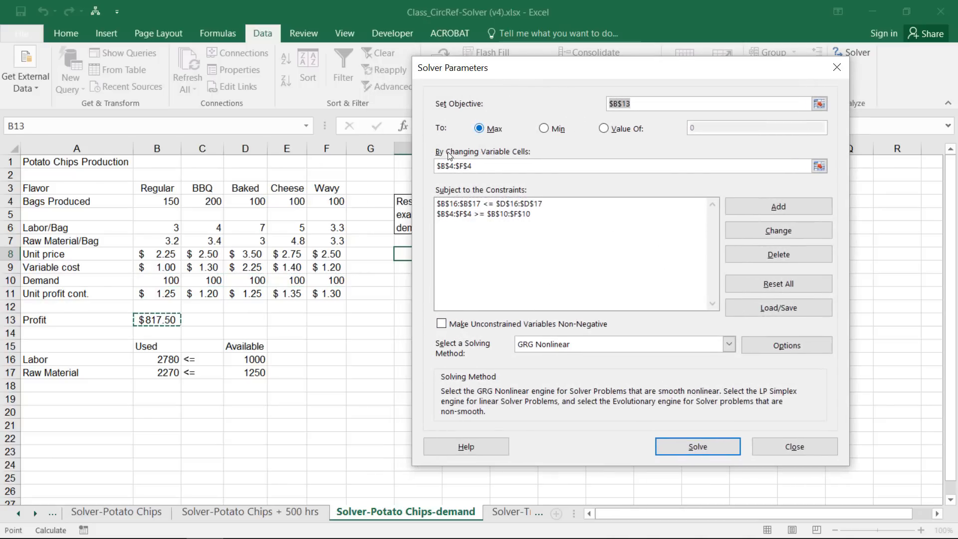
left_click(510, 327)
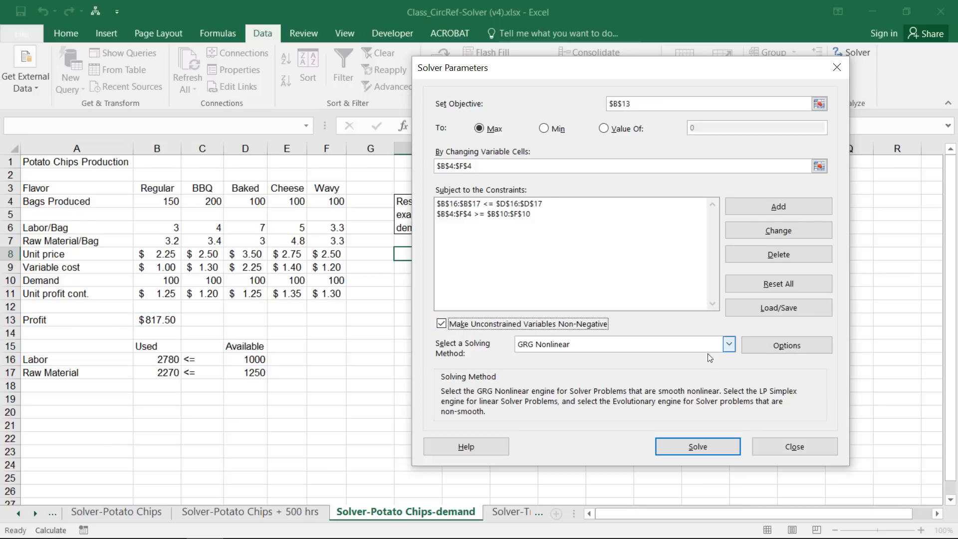
left_click(693, 446)
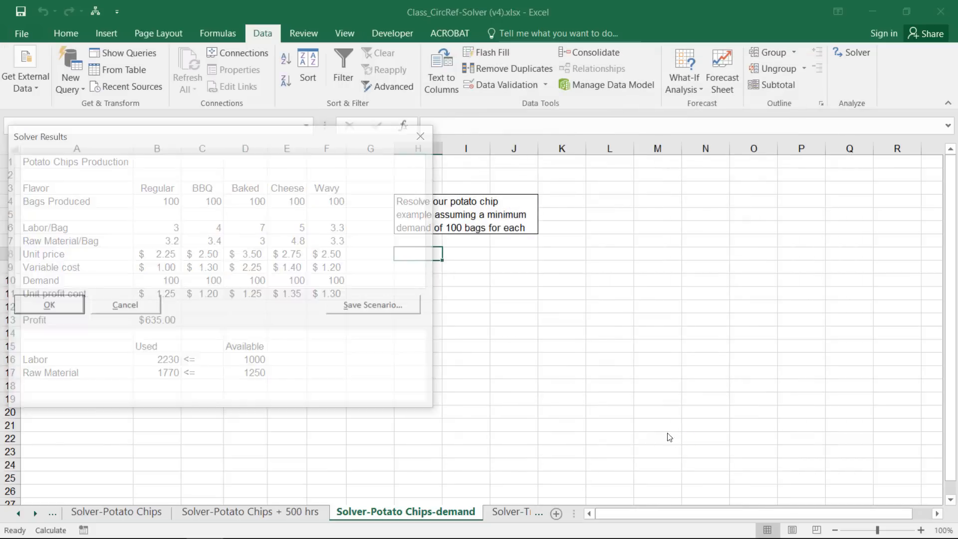
left_click_drag(159, 138, 598, 198)
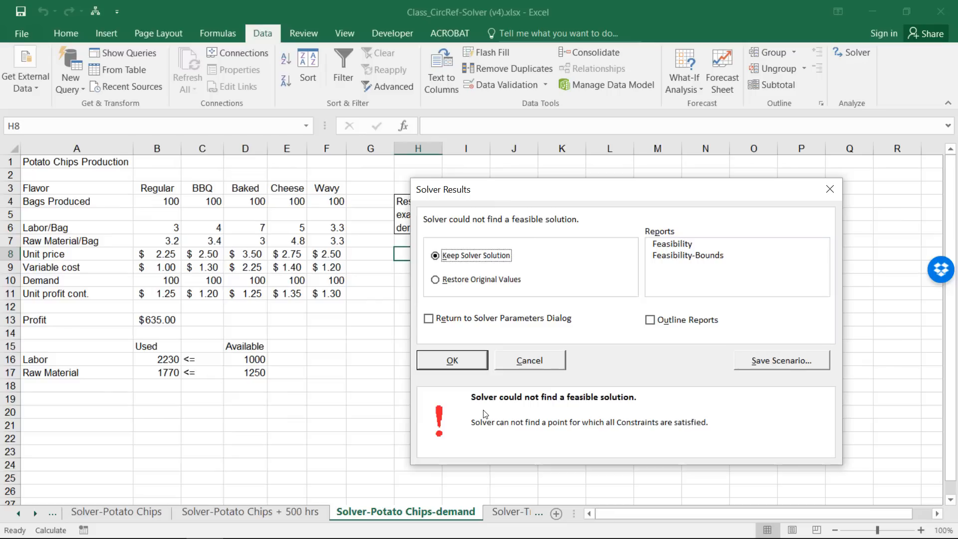